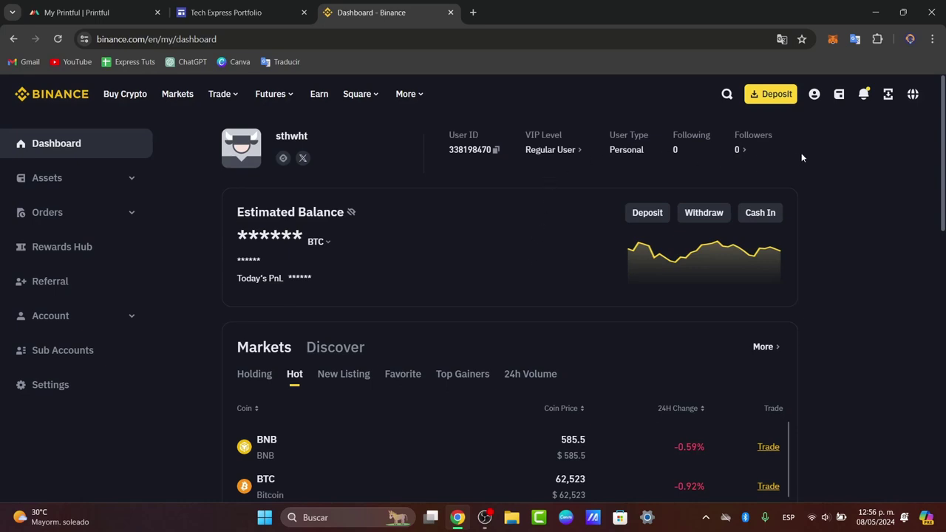
Open the wallet Overview and scroll the Spot asset list down to USDT (TetherUS)
{"action": "mouse_move", "coordinate": [840, 97]}
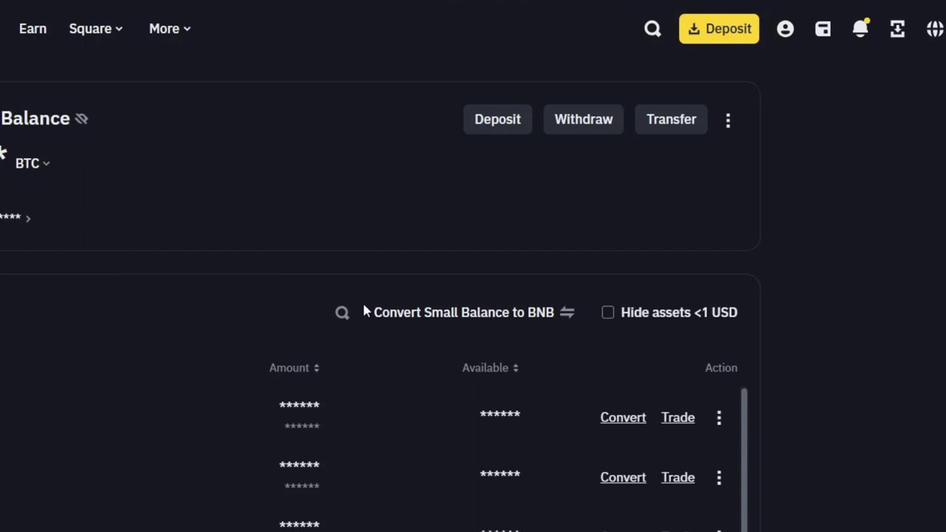
{"action": "scroll", "coordinate": [311, 310], "scroll_direction": "down", "scroll_amount": 1}
{"action": "scroll", "coordinate": [250, 385], "scroll_direction": "down", "scroll_amount": 2}
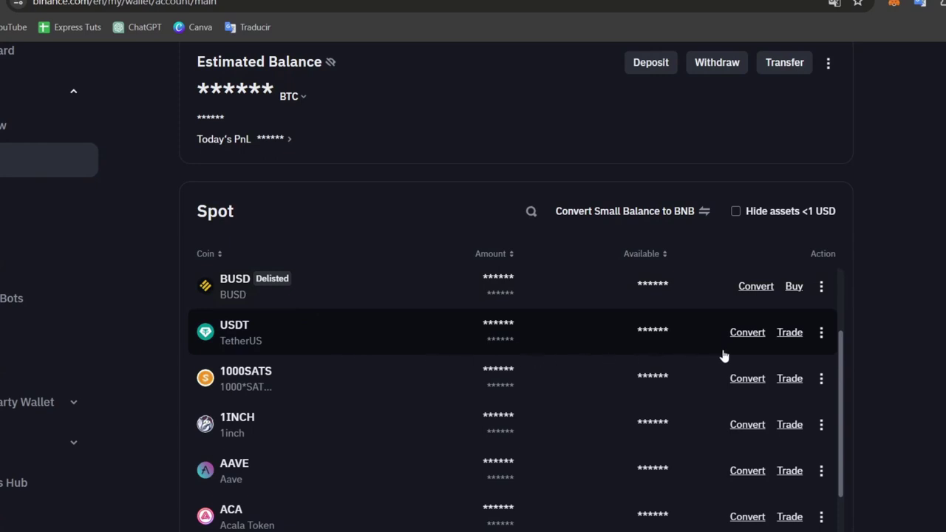
Convert from the USDT row: enter 1 USDT, keep FDUSD as target, and include the Funding wallet
{"action": "left_click", "coordinate": [751, 337]}
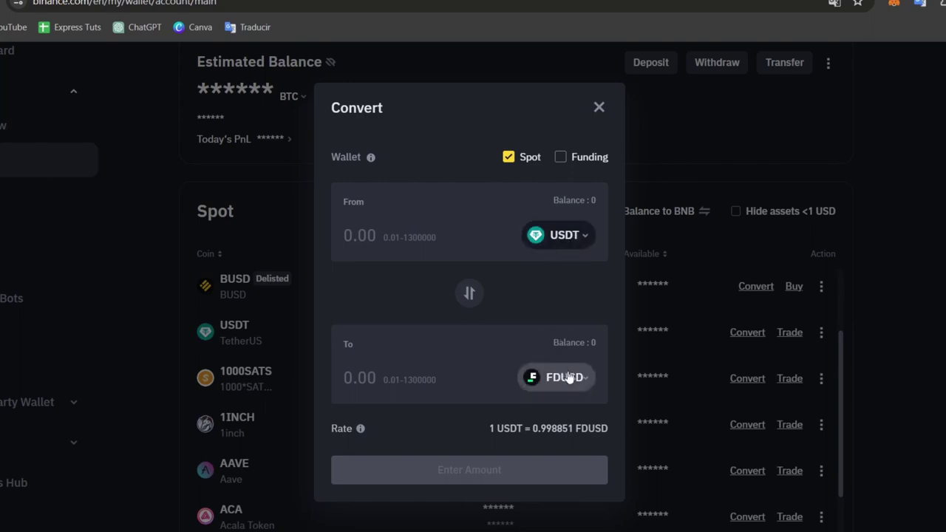
{"action": "left_click", "coordinate": [449, 233]}
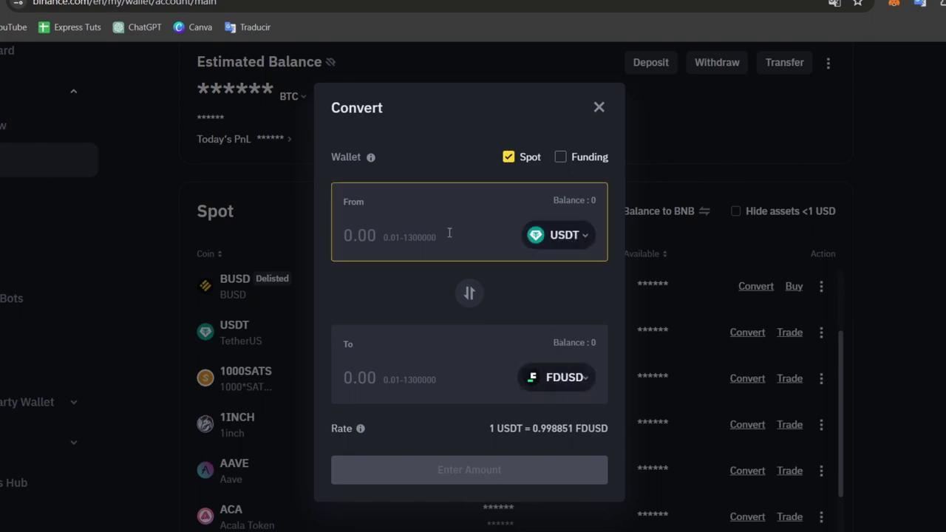
{"action": "type", "text": "1"}
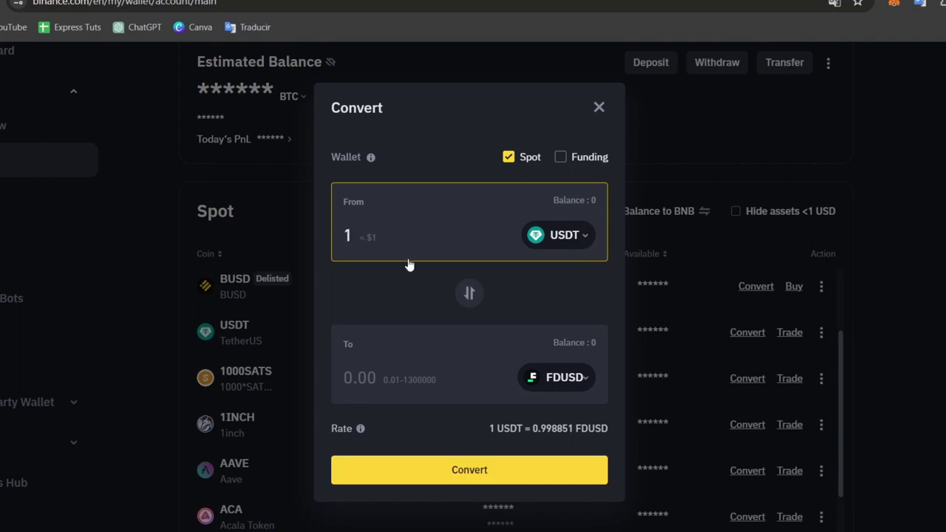
{"action": "left_click", "coordinate": [551, 379]}
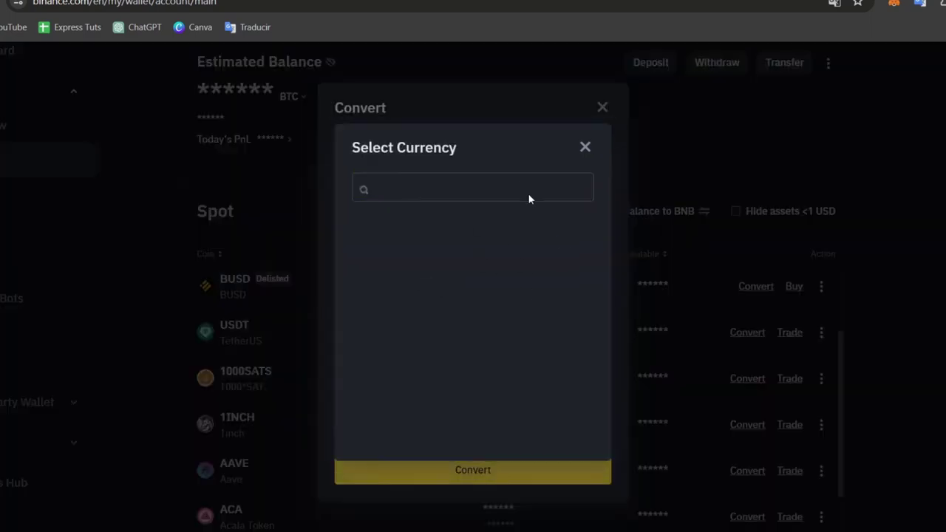
{"action": "scroll", "coordinate": [476, 374], "scroll_direction": "down", "scroll_amount": 20}
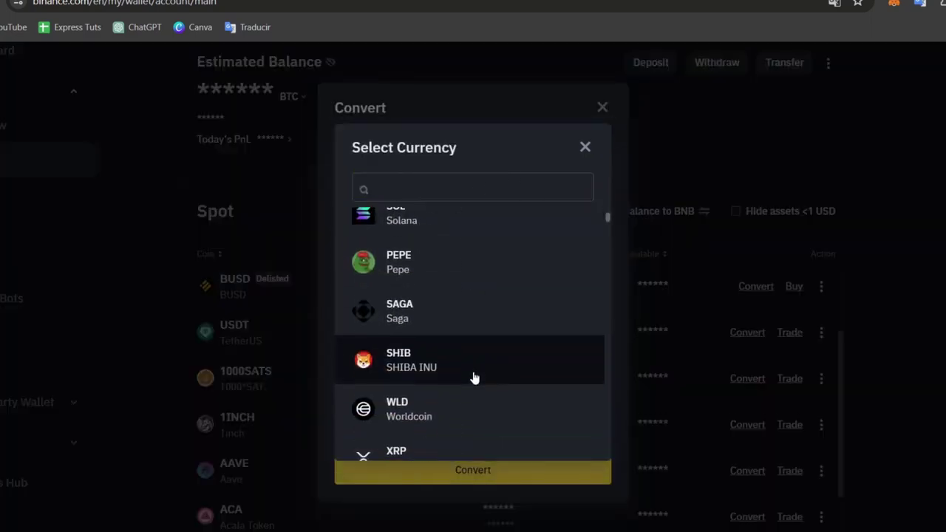
{"action": "scroll", "coordinate": [475, 378], "scroll_direction": "down", "scroll_amount": 4}
{"action": "left_click", "coordinate": [488, 188]}
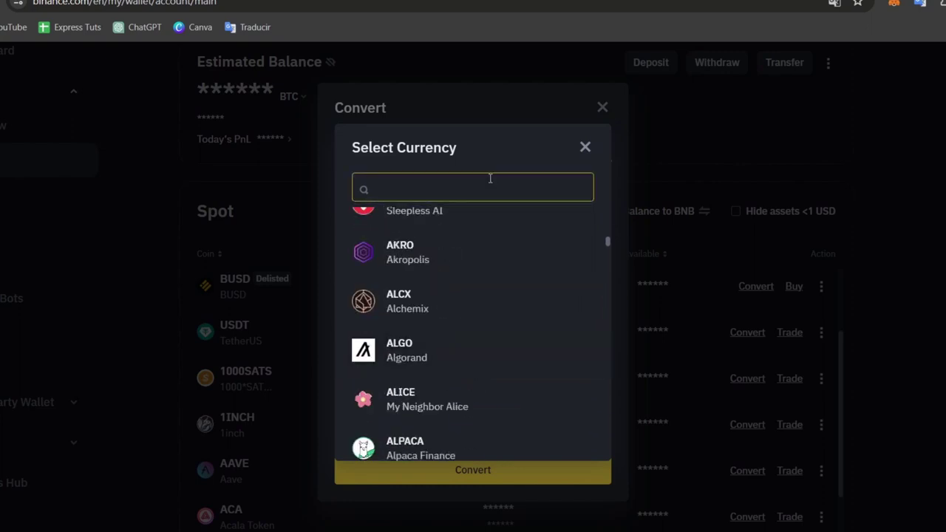
{"action": "type", "text": "usd"}
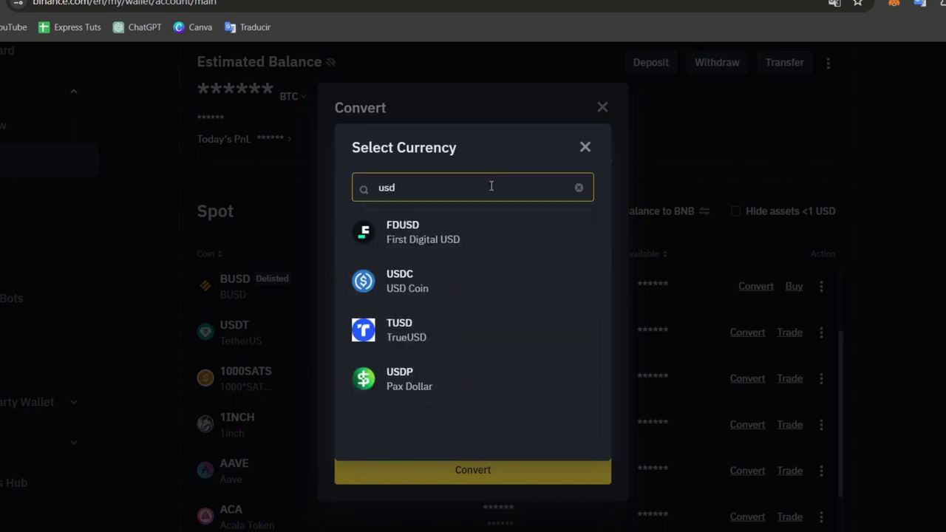
{"action": "left_click", "coordinate": [585, 147]}
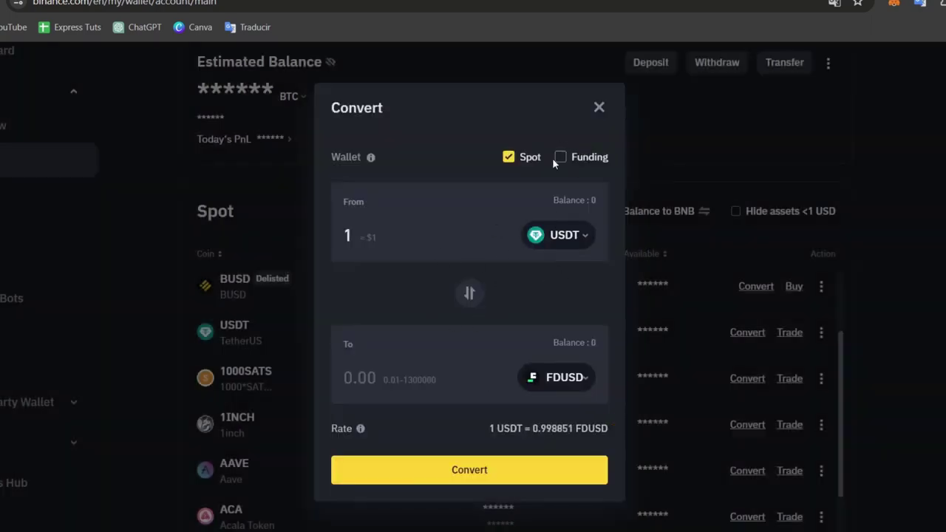
{"action": "left_click", "coordinate": [560, 159]}
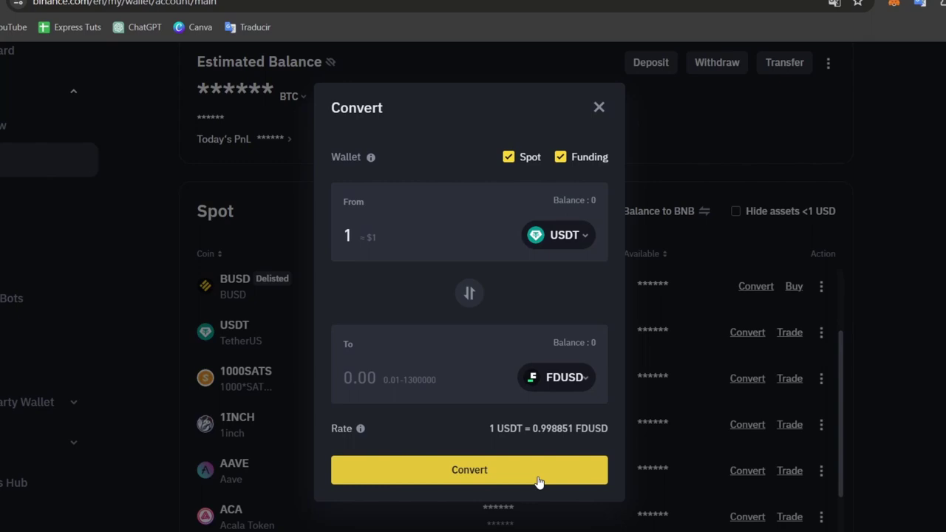
Submit the 1 USDT to FDUSD conversion
{"action": "left_click", "coordinate": [598, 108]}
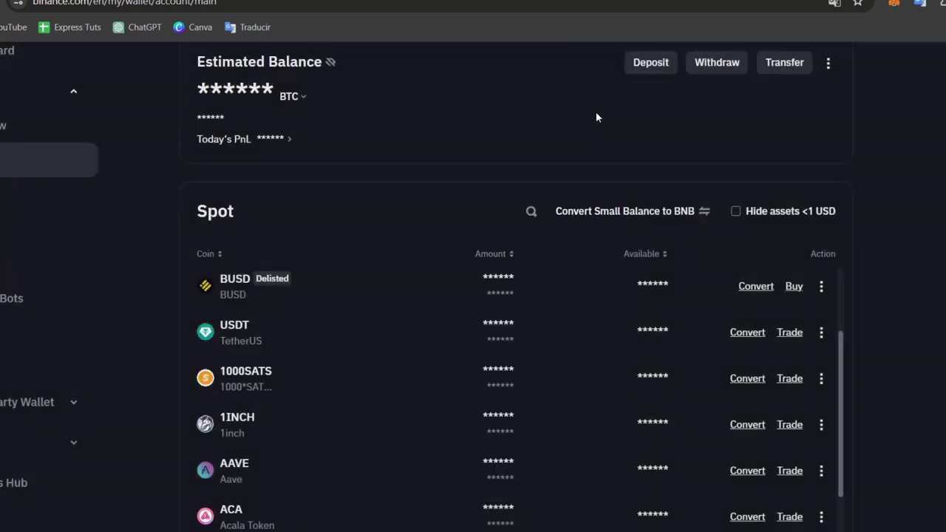
{"action": "scroll", "coordinate": [643, 323], "scroll_direction": "down", "scroll_amount": 2}
{"action": "scroll", "coordinate": [642, 334], "scroll_direction": "up", "scroll_amount": 3}
Open Withdraw Fiat, showing MXN with Bank Transfer (SPEI) as the method
{"action": "scroll", "coordinate": [641, 338], "scroll_direction": "up", "scroll_amount": 4}
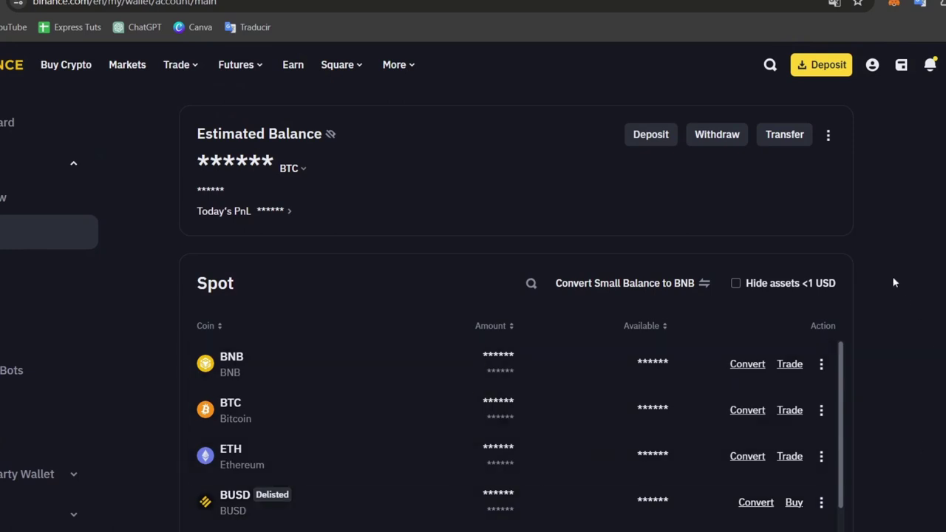
{"action": "left_click", "coordinate": [717, 135]}
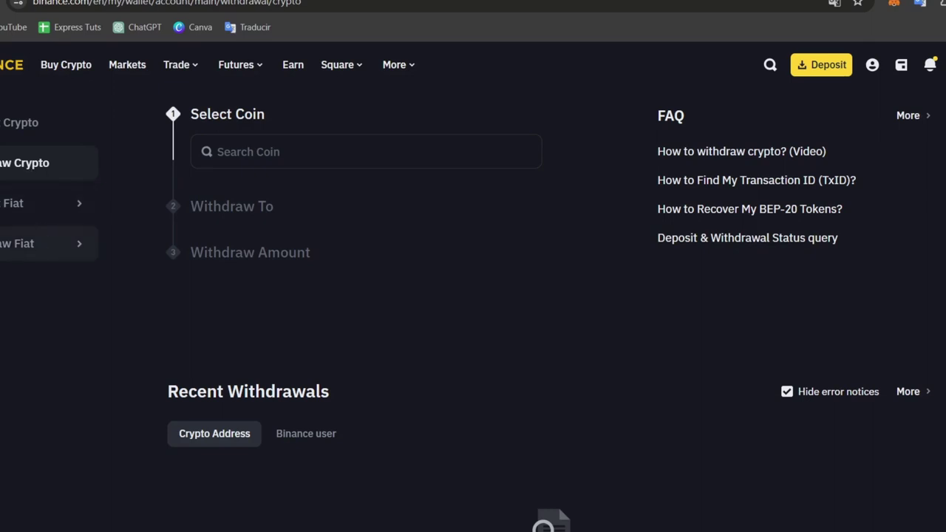
{"action": "left_click", "coordinate": [24, 256]}
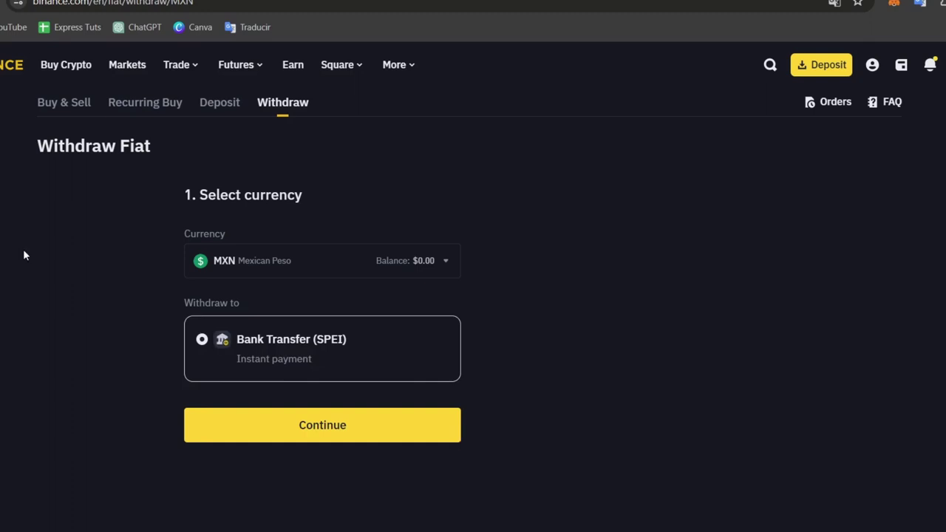
{"action": "left_click", "coordinate": [257, 259]}
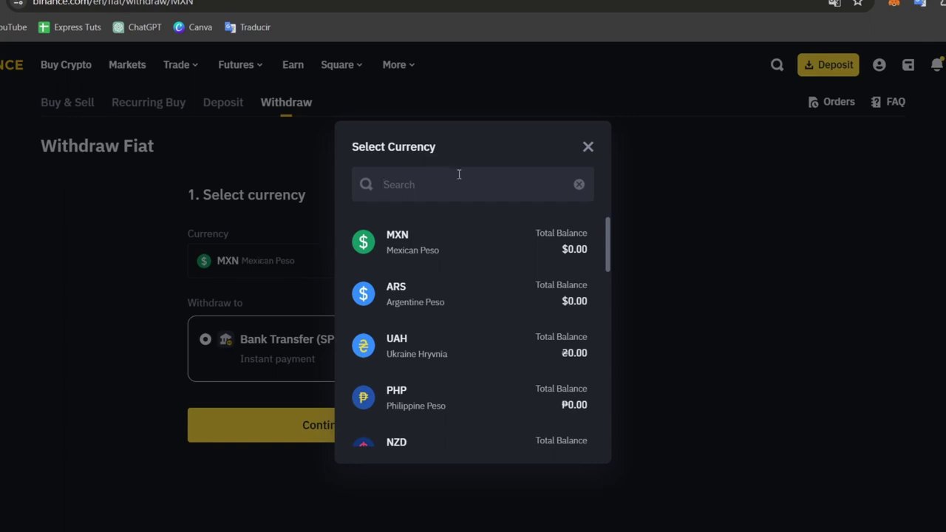
{"action": "type", "text": "usd"}
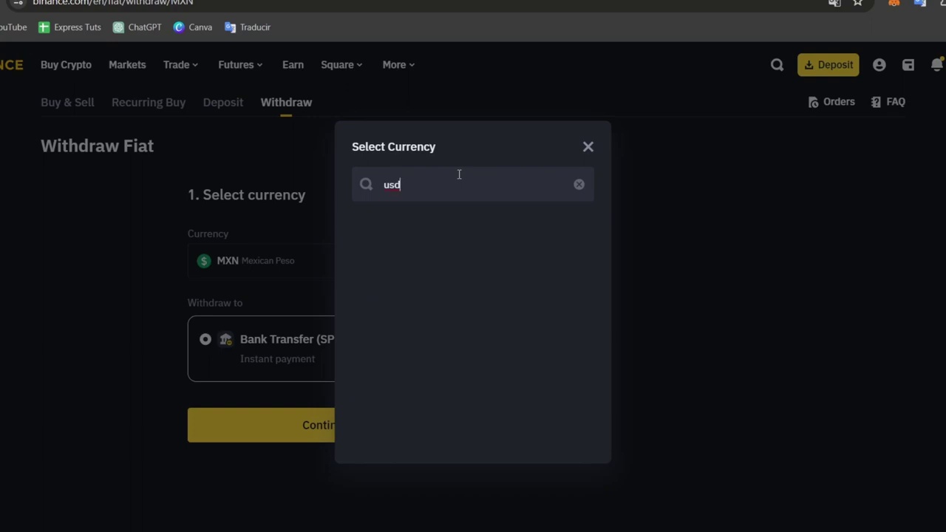
{"action": "left_click", "coordinate": [581, 186]}
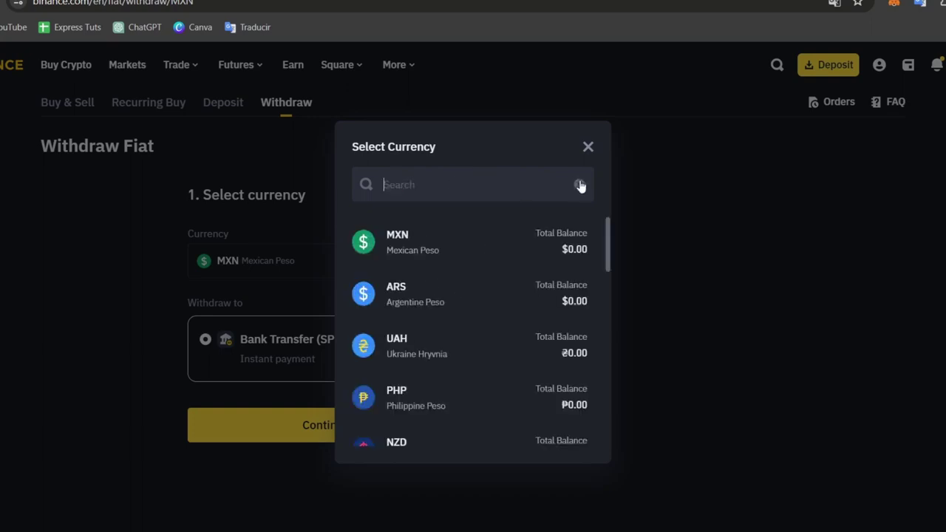
{"action": "scroll", "coordinate": [484, 296], "scroll_direction": "down", "scroll_amount": 5}
{"action": "scroll", "coordinate": [485, 296], "scroll_direction": "down", "scroll_amount": 2}
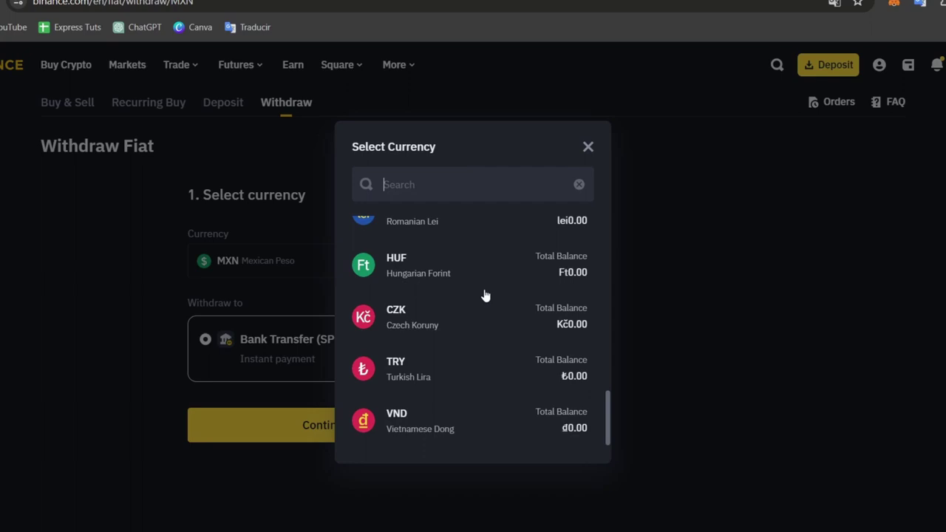
{"action": "scroll", "coordinate": [485, 295], "scroll_direction": "up", "scroll_amount": 10}
{"action": "scroll", "coordinate": [485, 296], "scroll_direction": "up", "scroll_amount": 4}
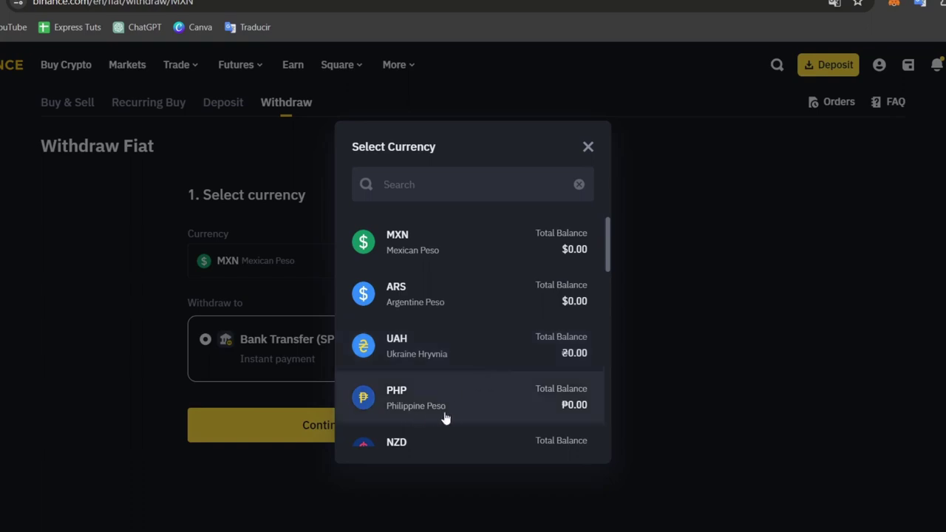
{"action": "scroll", "coordinate": [436, 399], "scroll_direction": "down", "scroll_amount": 3}
{"action": "scroll", "coordinate": [437, 384], "scroll_direction": "up", "scroll_amount": 3}
{"action": "left_click", "coordinate": [446, 253]}
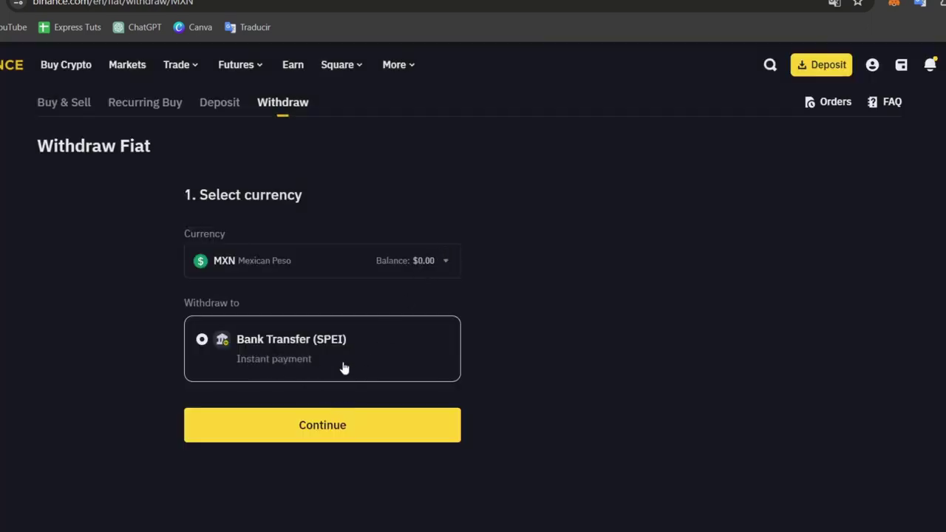
{"action": "left_click_drag", "start_coordinate": [235, 360], "coordinate": [319, 378]}
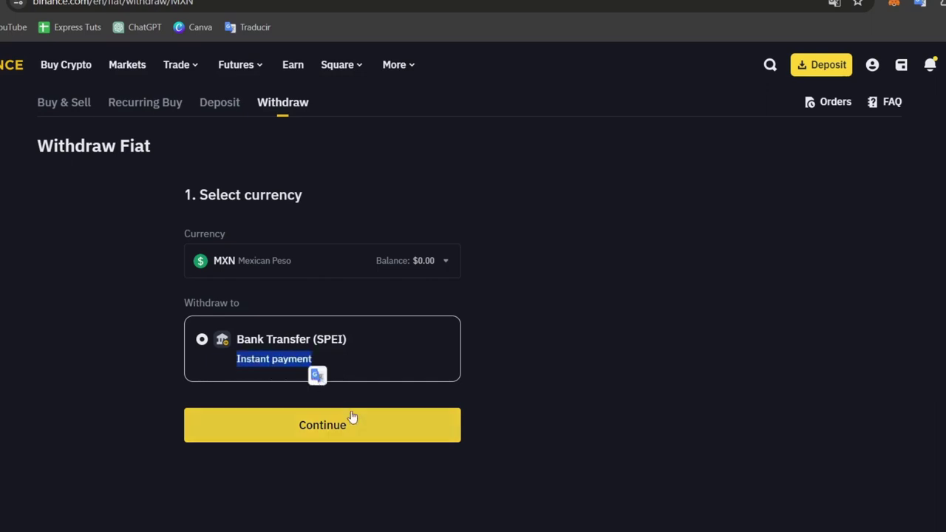
{"action": "left_click", "coordinate": [568, 309]}
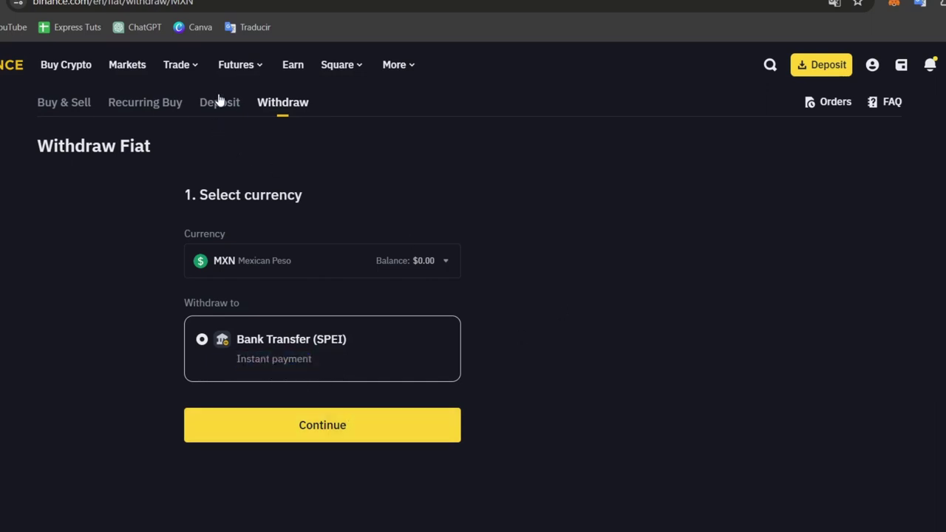
Open Deposit Fiat and check the currency list, keeping MXN
{"action": "left_click", "coordinate": [219, 102]}
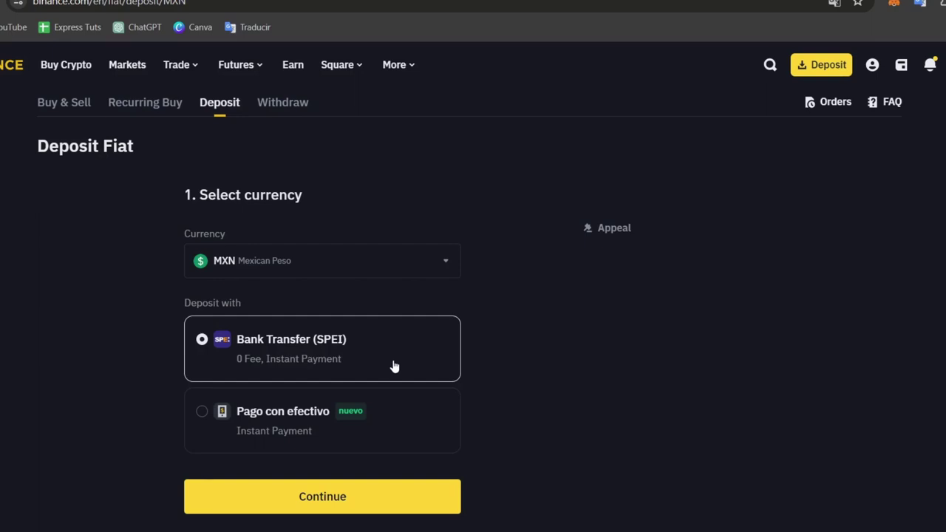
{"action": "left_click", "coordinate": [362, 277]}
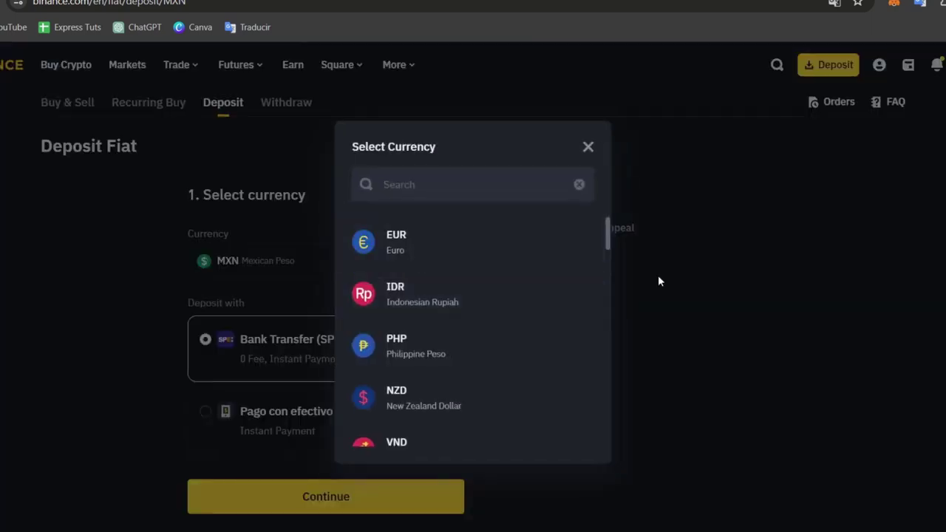
{"action": "scroll", "coordinate": [461, 342], "scroll_direction": "down", "scroll_amount": 5}
{"action": "scroll", "coordinate": [461, 343], "scroll_direction": "down", "scroll_amount": 4}
{"action": "scroll", "coordinate": [460, 342], "scroll_direction": "up", "scroll_amount": 2}
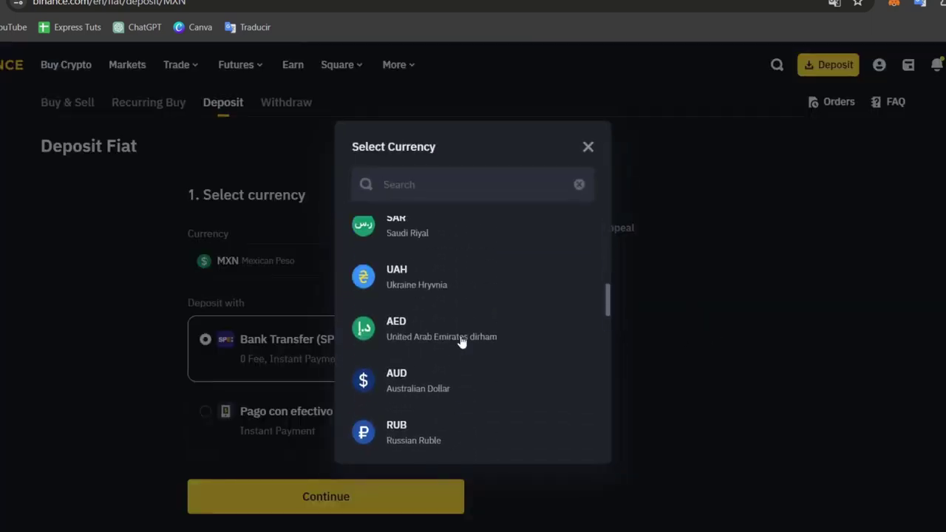
{"action": "left_click", "coordinate": [588, 147]}
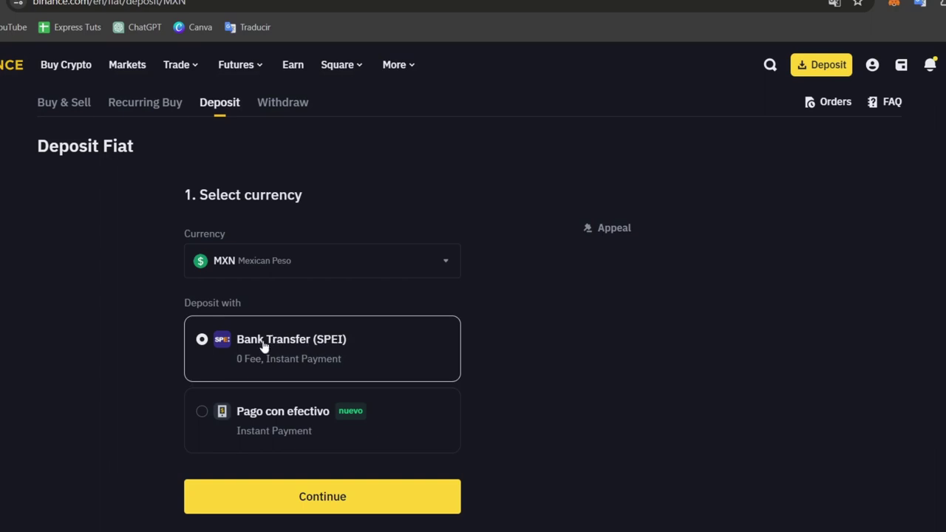
Try Pago con efectivo, switch back to Bank Transfer (SPEI), and continue to Enter Amount
{"action": "left_click_drag", "start_coordinate": [264, 348], "coordinate": [337, 352]}
{"action": "left_click_drag", "start_coordinate": [251, 416], "coordinate": [334, 430]}
{"action": "left_click", "coordinate": [573, 441]}
{"action": "left_click", "coordinate": [402, 444]}
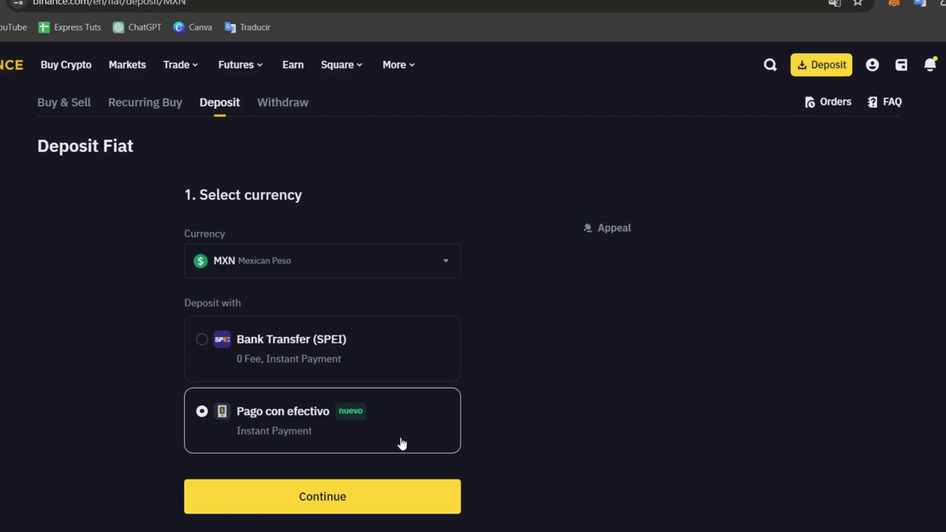
{"action": "left_click", "coordinate": [360, 374]}
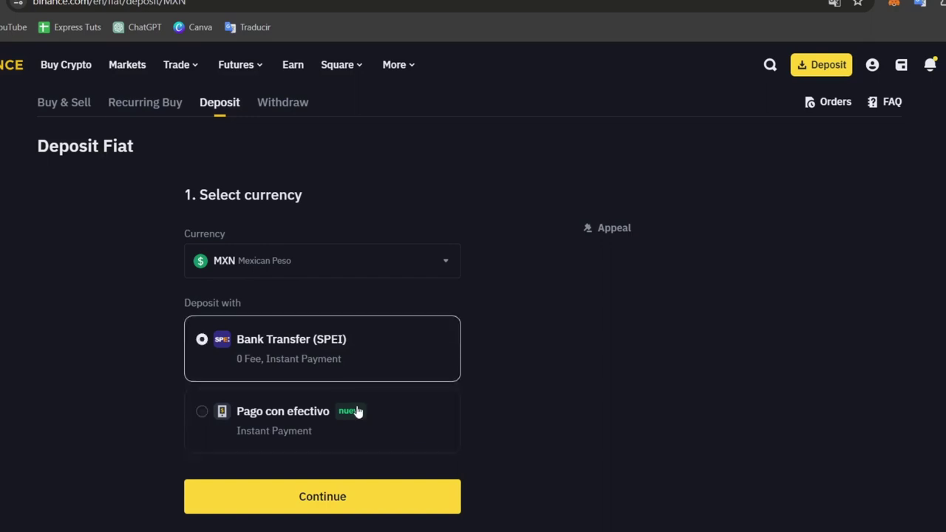
{"action": "left_click", "coordinate": [367, 497]}
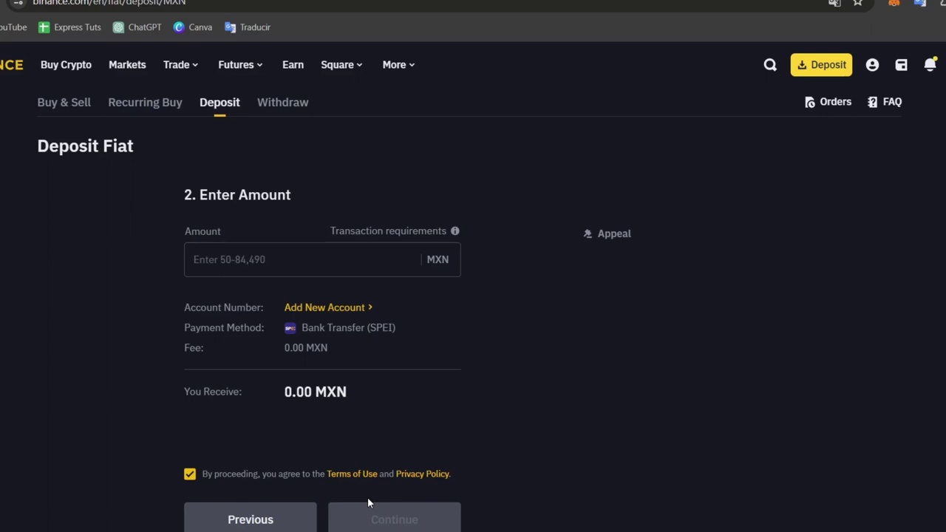
Enter a deposit amount of 50 MXN
{"action": "left_click", "coordinate": [331, 265]}
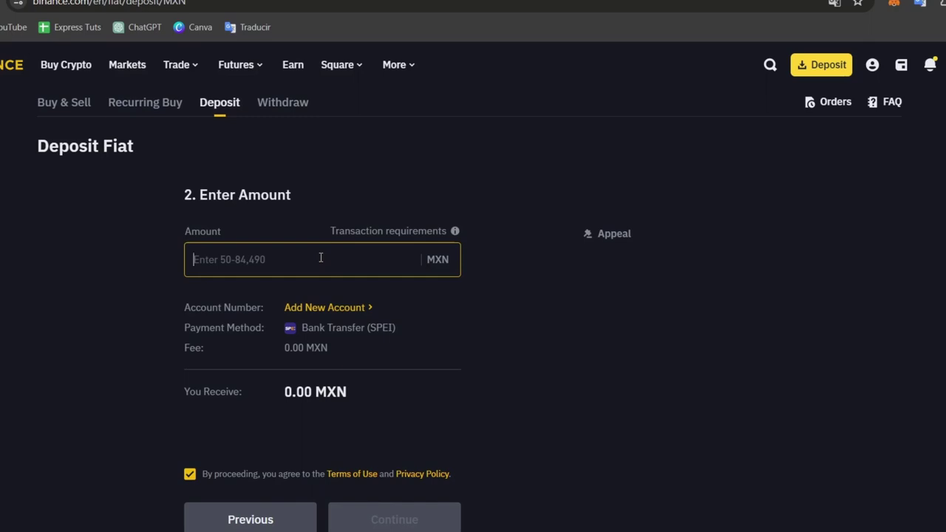
{"action": "type", "text": "50"}
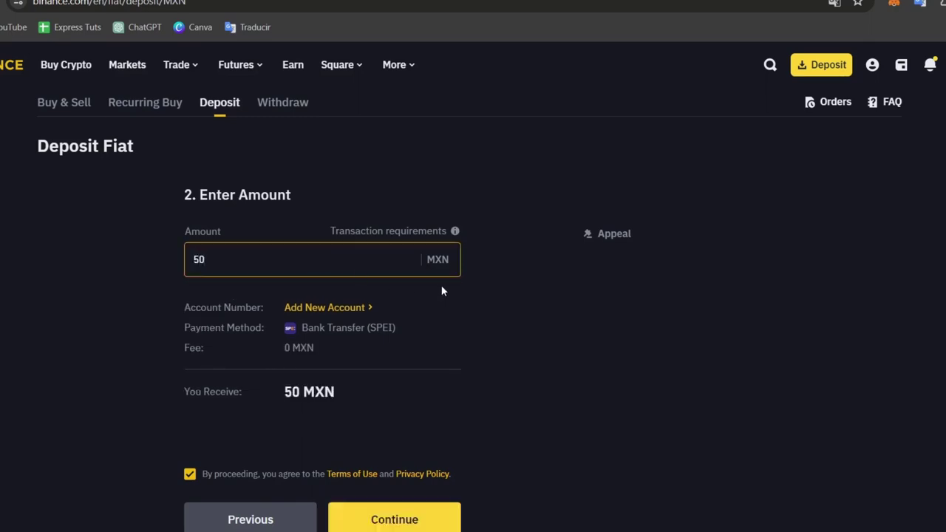
{"action": "left_click", "coordinate": [447, 290]}
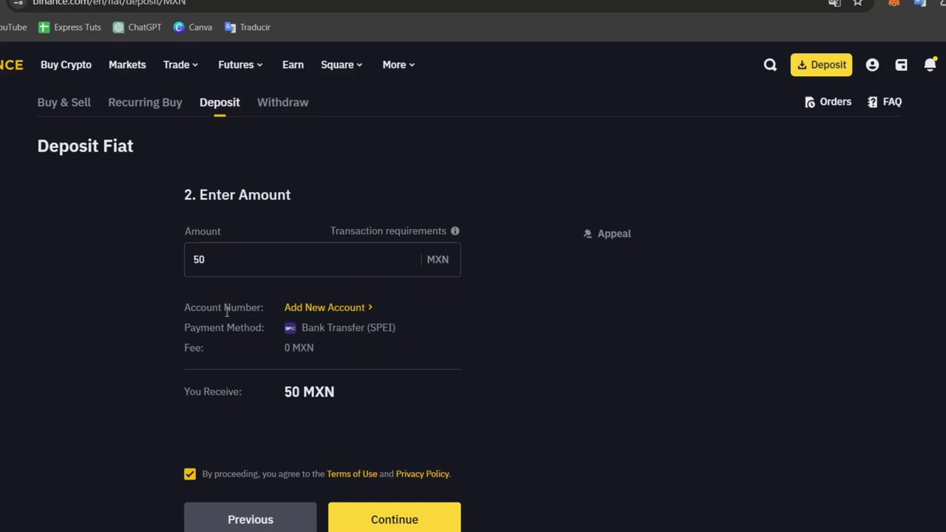
{"action": "left_click_drag", "start_coordinate": [224, 311], "coordinate": [260, 311]}
Start adding a new bank account and choose BANREGIO as the bank
{"action": "left_click", "coordinate": [329, 309]}
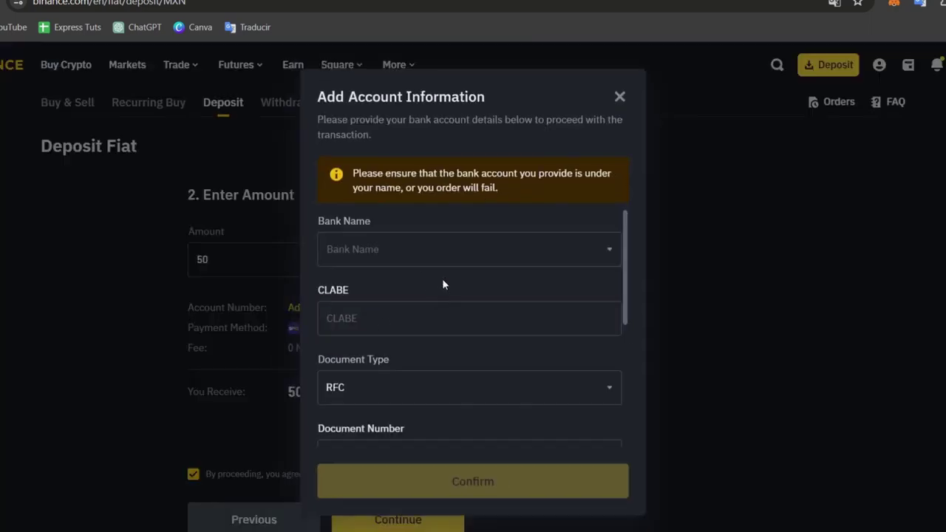
{"action": "scroll", "coordinate": [451, 283], "scroll_direction": "down", "scroll_amount": 3}
{"action": "scroll", "coordinate": [453, 288], "scroll_direction": "up", "scroll_amount": 5}
{"action": "left_click", "coordinate": [387, 255]}
{"action": "scroll", "coordinate": [406, 361], "scroll_direction": "down", "scroll_amount": 3}
{"action": "scroll", "coordinate": [406, 361], "scroll_direction": "down", "scroll_amount": 3}
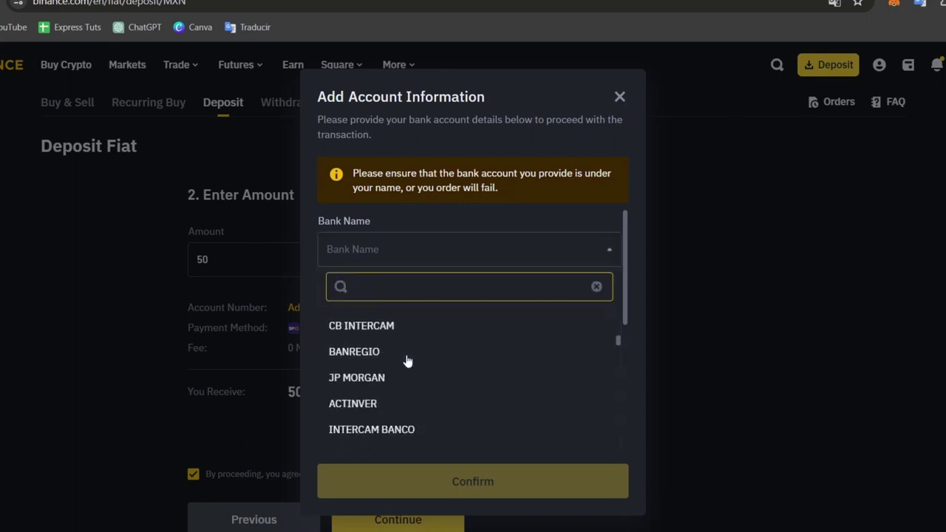
{"action": "type", "text": "banre"}
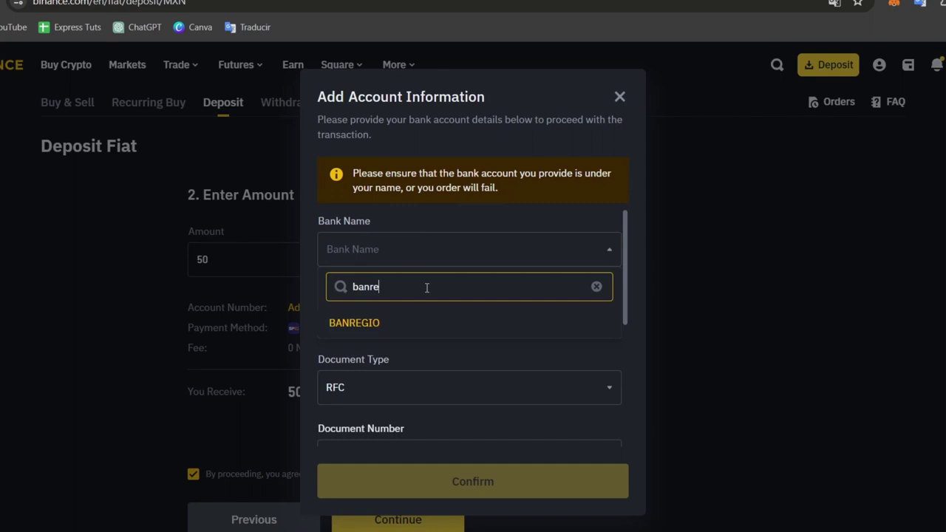
{"action": "left_click", "coordinate": [416, 321]}
Step through the CLABE, document and name fields, then close the account form unsaved
{"action": "left_click", "coordinate": [422, 323]}
{"action": "scroll", "coordinate": [430, 325], "scroll_direction": "down", "scroll_amount": 1}
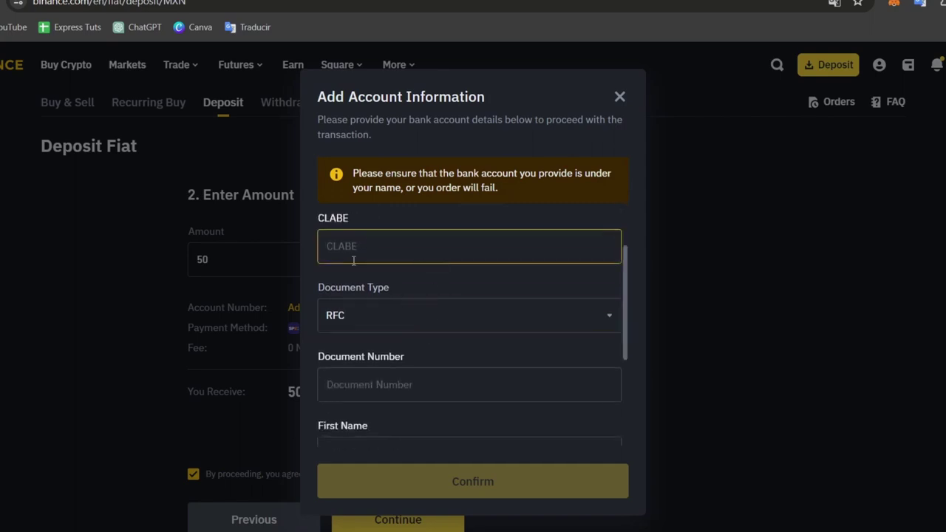
{"action": "left_click", "coordinate": [436, 381]}
{"action": "scroll", "coordinate": [436, 381], "scroll_direction": "down", "scroll_amount": 1}
{"action": "scroll", "coordinate": [436, 380], "scroll_direction": "down", "scroll_amount": 1}
{"action": "left_click", "coordinate": [436, 381]}
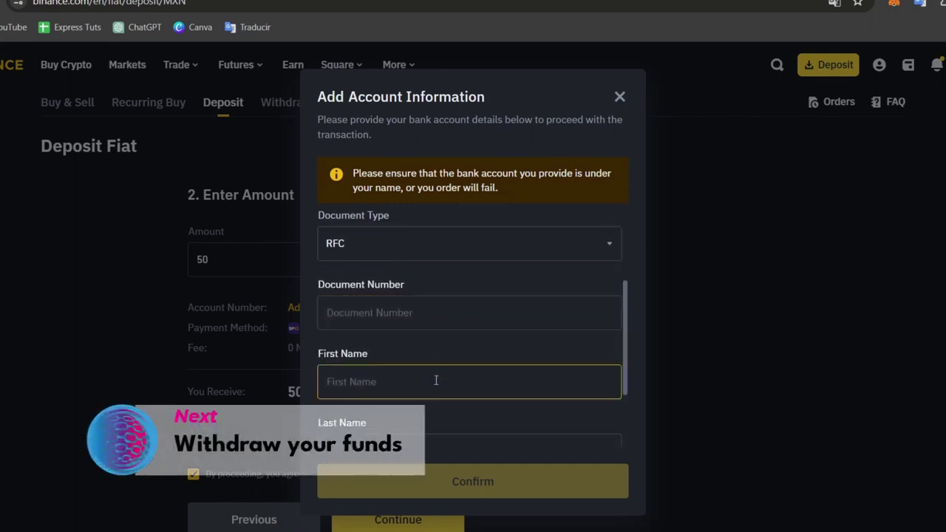
{"action": "scroll", "coordinate": [465, 381], "scroll_direction": "down", "scroll_amount": 1}
{"action": "left_click", "coordinate": [485, 359]}
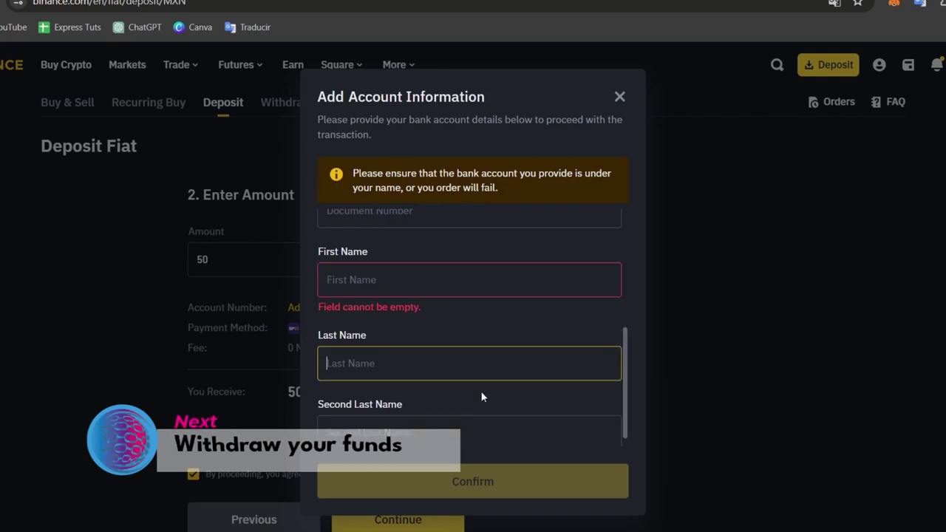
{"action": "left_click", "coordinate": [450, 421]}
{"action": "scroll", "coordinate": [474, 399], "scroll_direction": "down", "scroll_amount": 1}
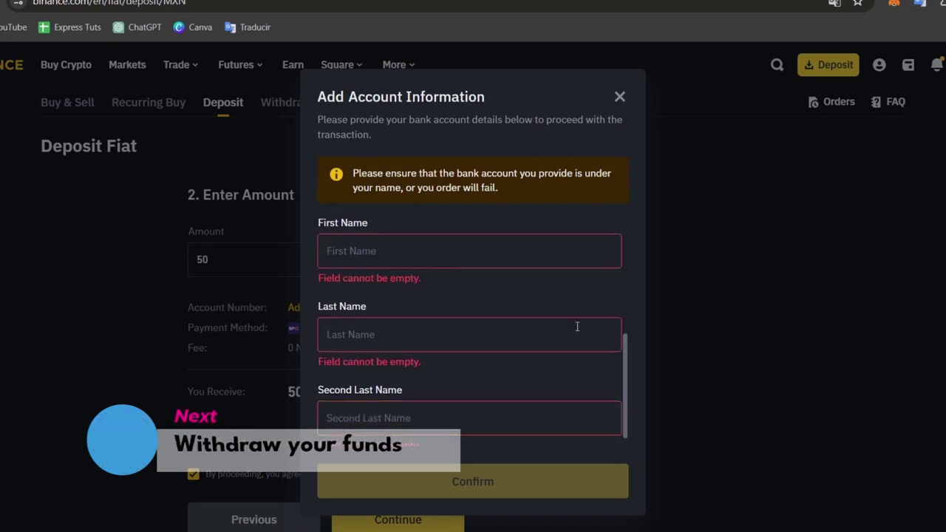
{"action": "left_click", "coordinate": [619, 97]}
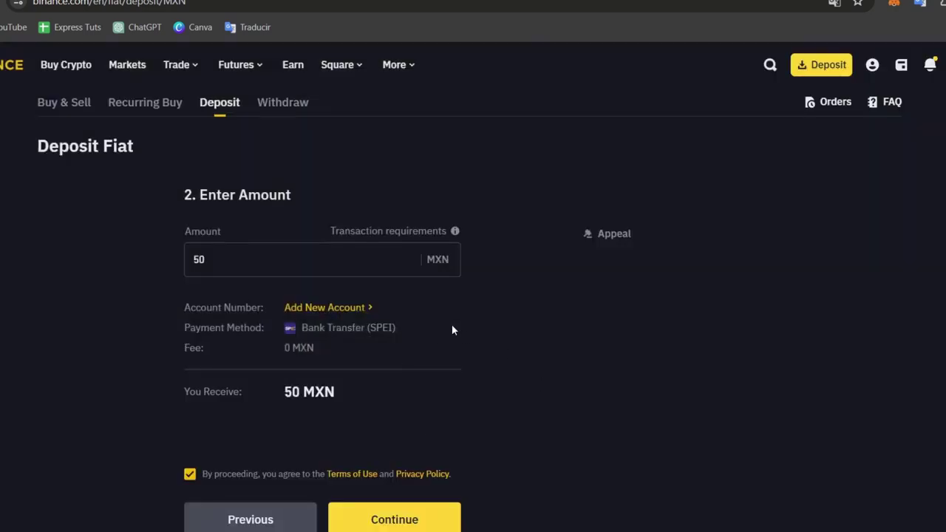
{"action": "scroll", "coordinate": [453, 330], "scroll_direction": "down", "scroll_amount": 1}
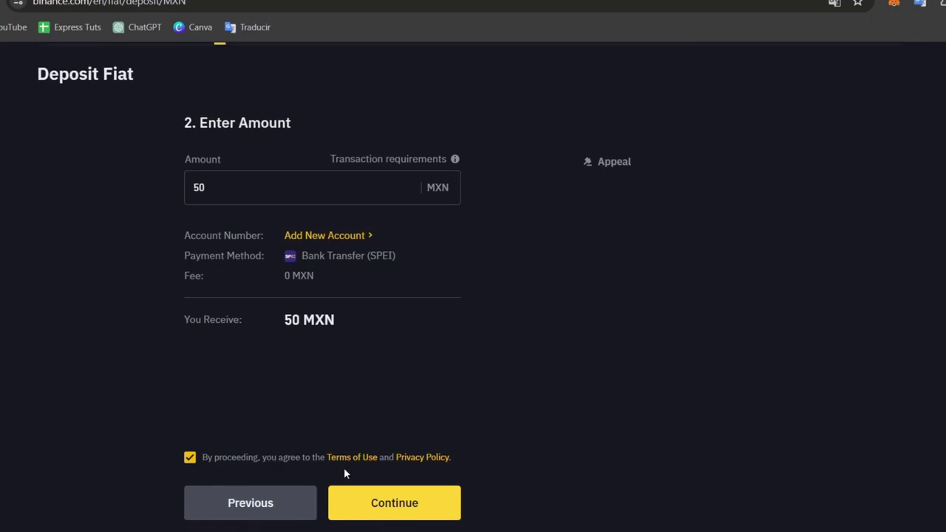
{"action": "left_click", "coordinate": [394, 508]}
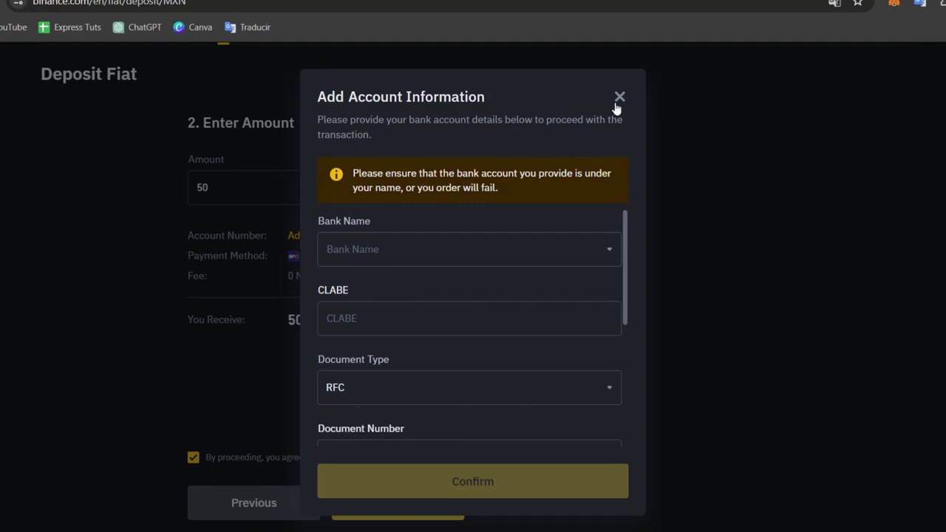
{"action": "left_click", "coordinate": [619, 98]}
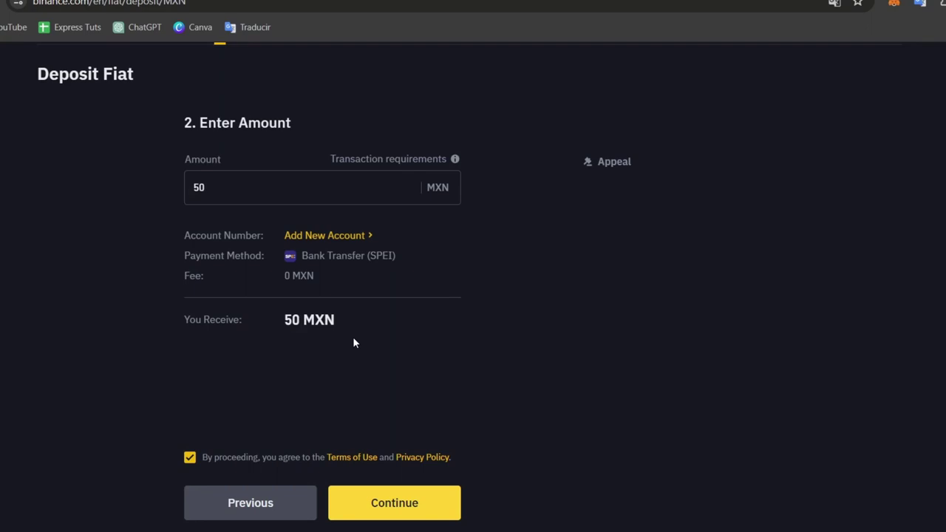
Leave the 50 MXN deposit form for the wallet Overview via the top-bar wallet menu
{"action": "scroll", "coordinate": [353, 342], "scroll_direction": "up", "scroll_amount": 1}
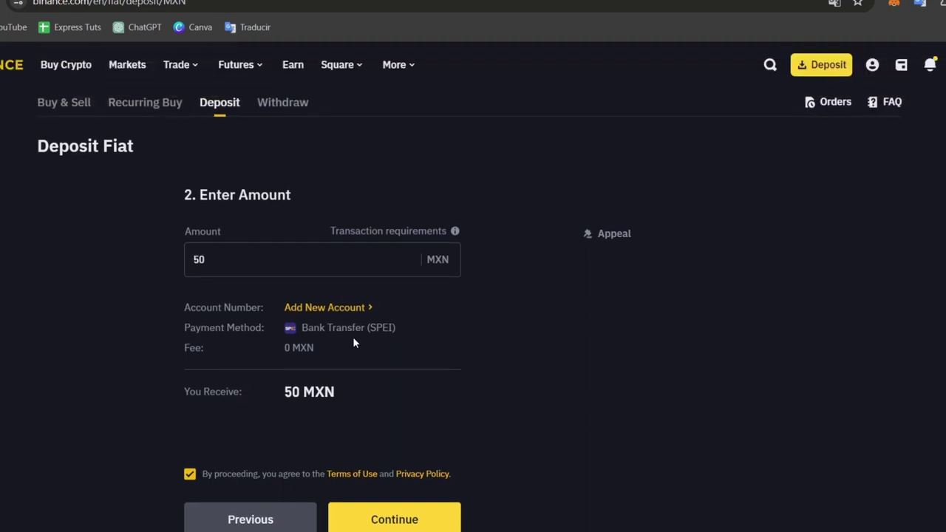
{"action": "mouse_move", "coordinate": [907, 76]}
{"action": "left_click", "coordinate": [904, 105]}
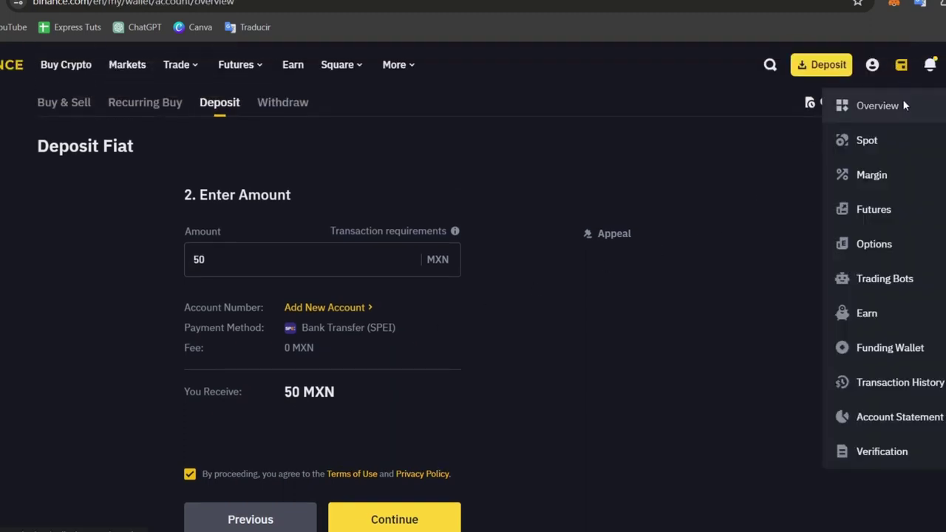